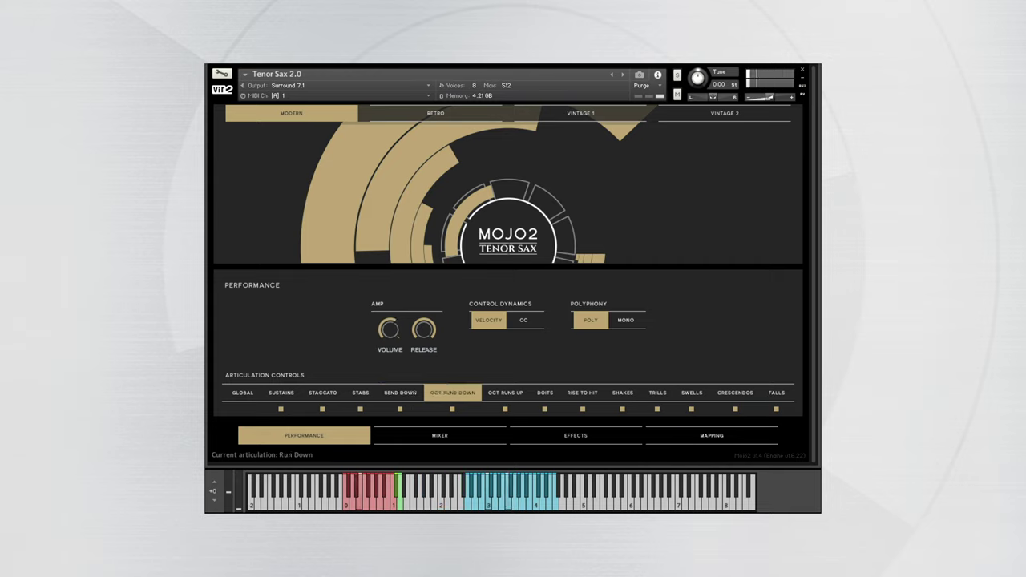
Switch to the Mixer page to see the tenor sax mic faders and player counts
click(440, 436)
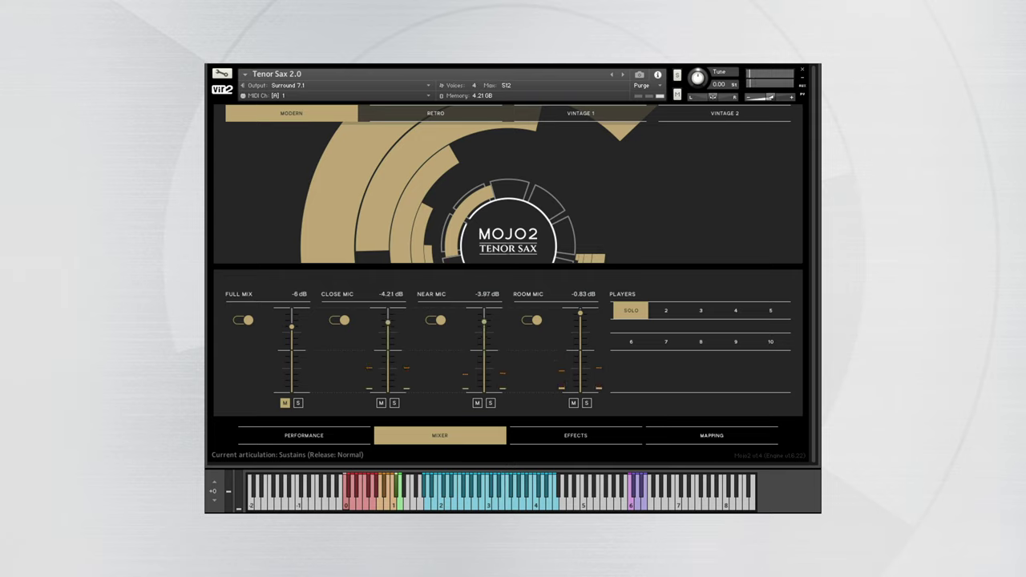
On the Performance page, audition the Retro, Vintage 1 and Vintage 2 eras, ending on Modern
click(304, 435)
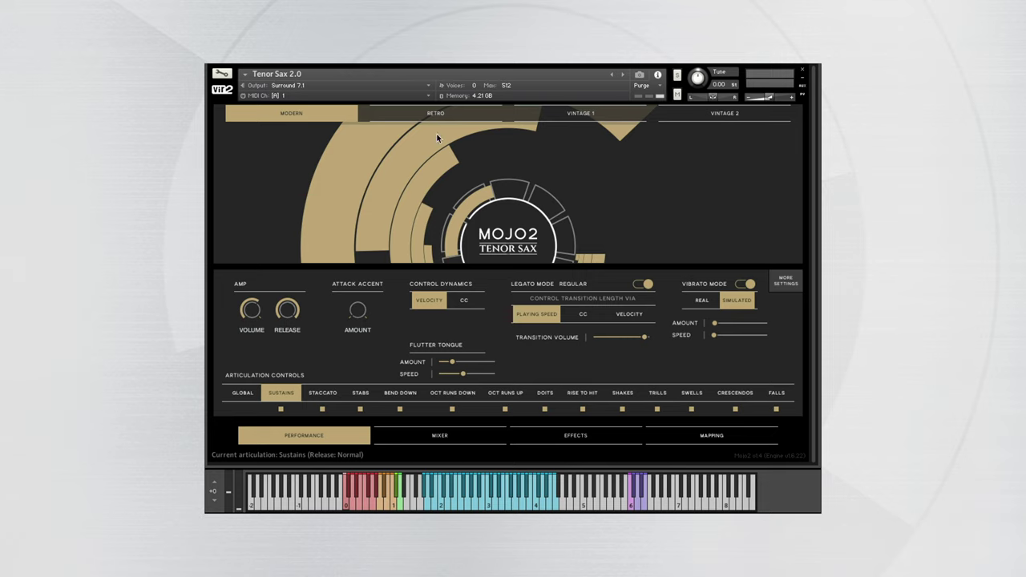
click(435, 116)
click(579, 118)
click(692, 119)
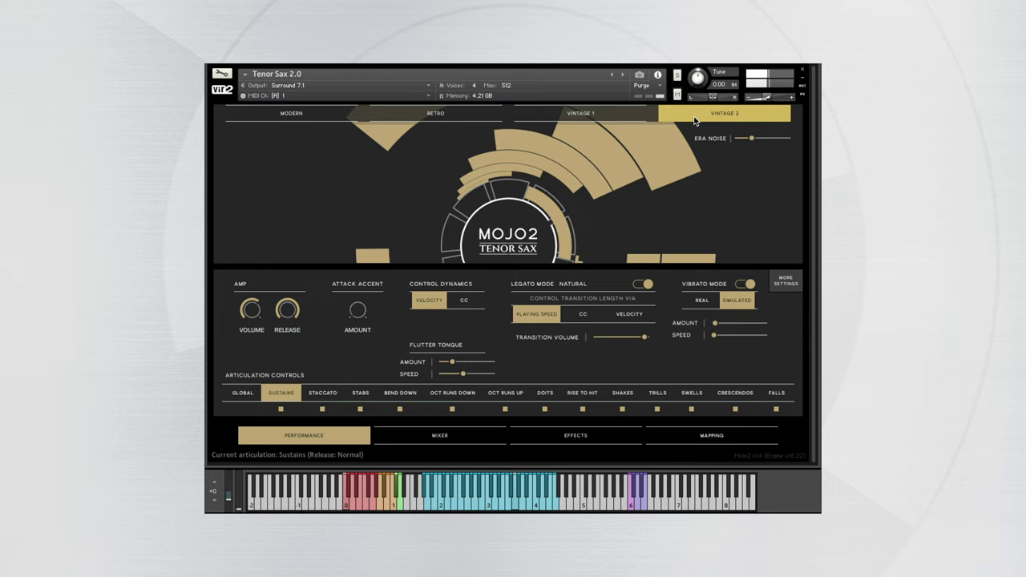
click(616, 116)
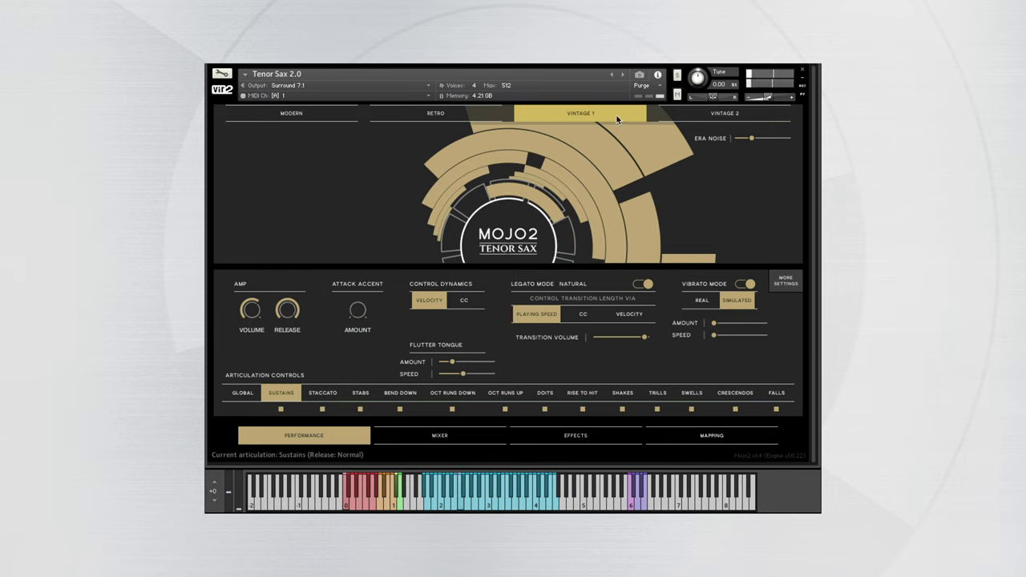
click(466, 114)
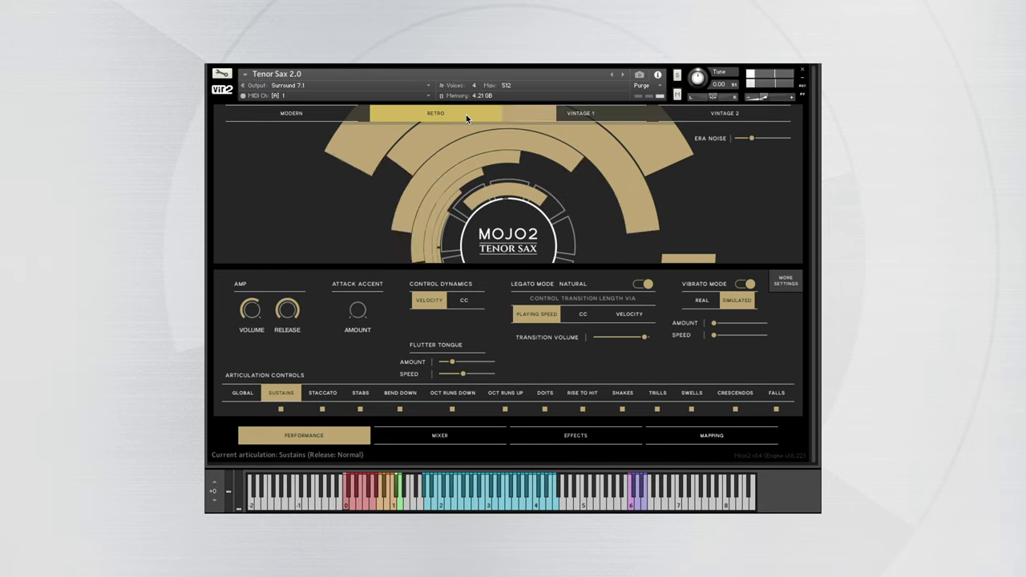
click(303, 112)
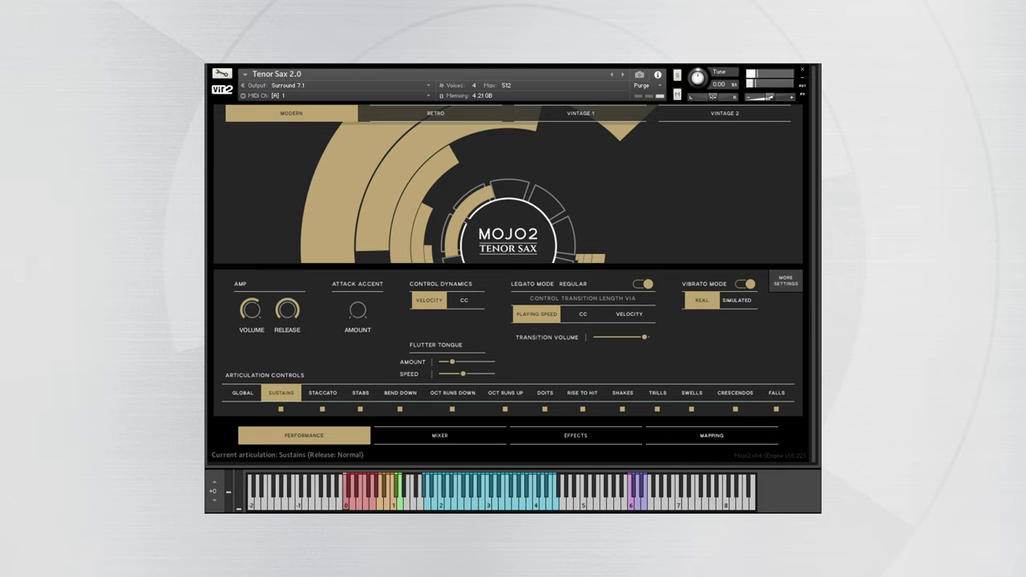
Set the vibrato mode to Simulated
click(736, 300)
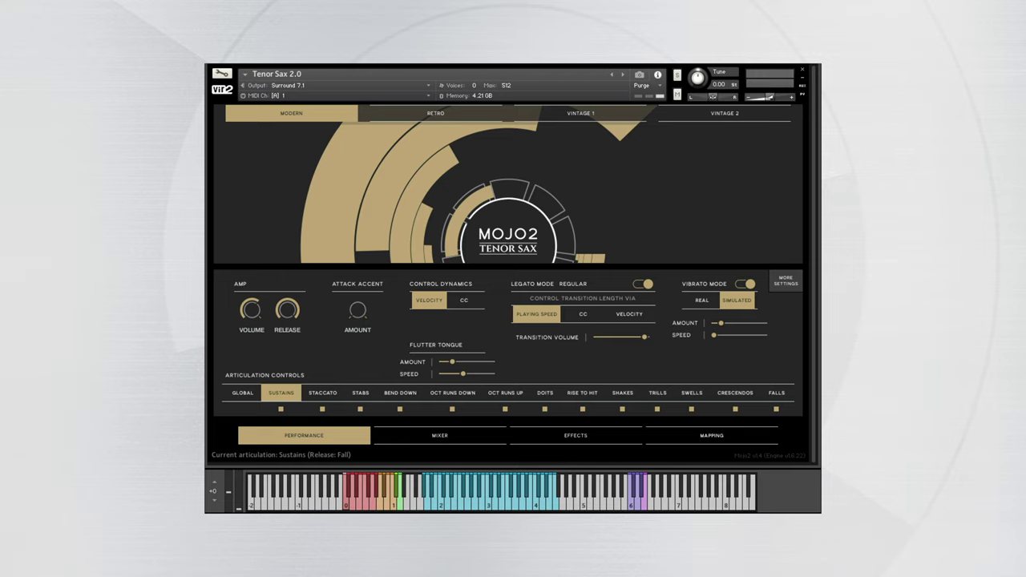
Try the Staccato articulation, then make Stabs the current articulation
click(323, 393)
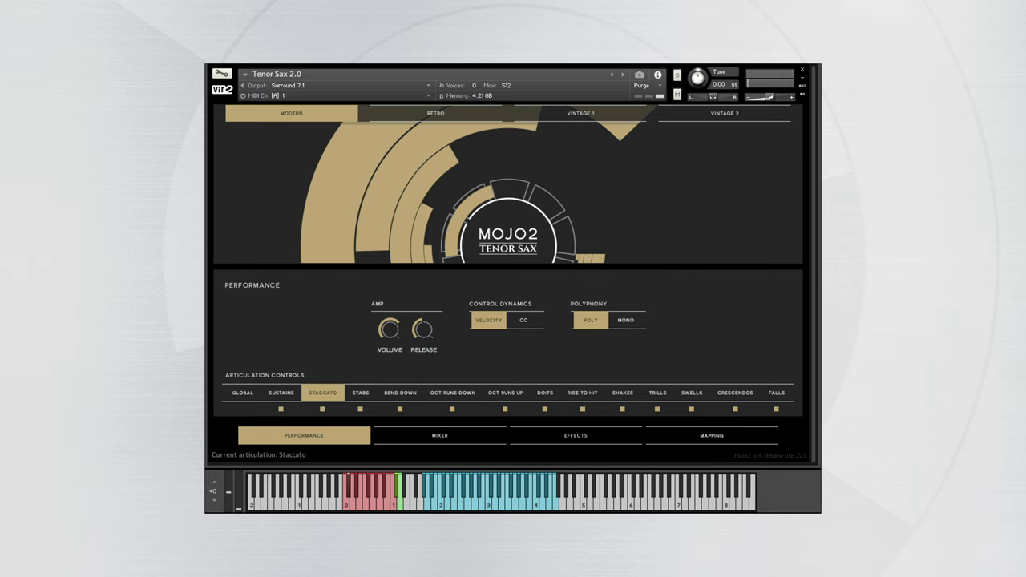
click(360, 393)
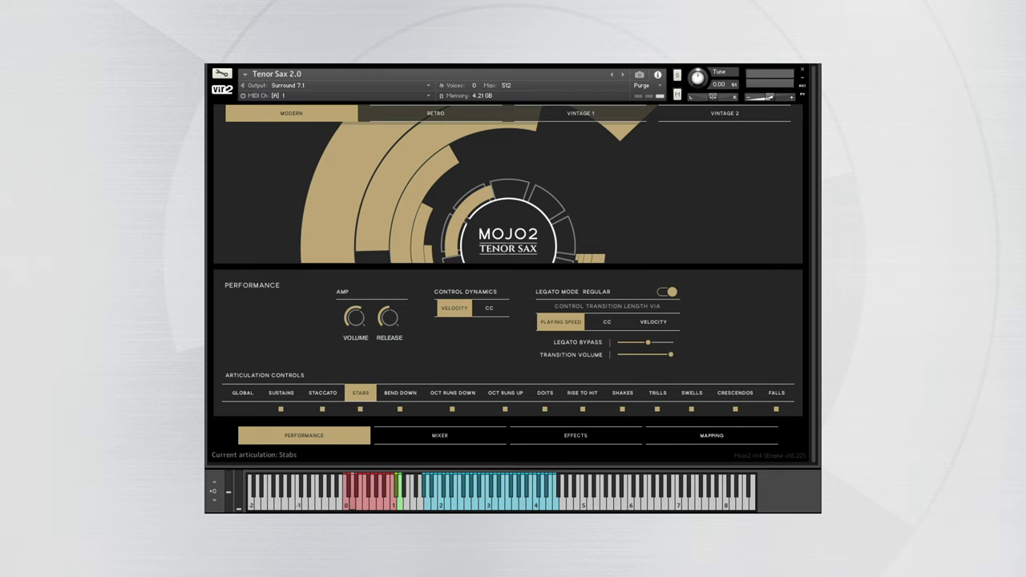
Make Bend Down the current articulation
click(400, 393)
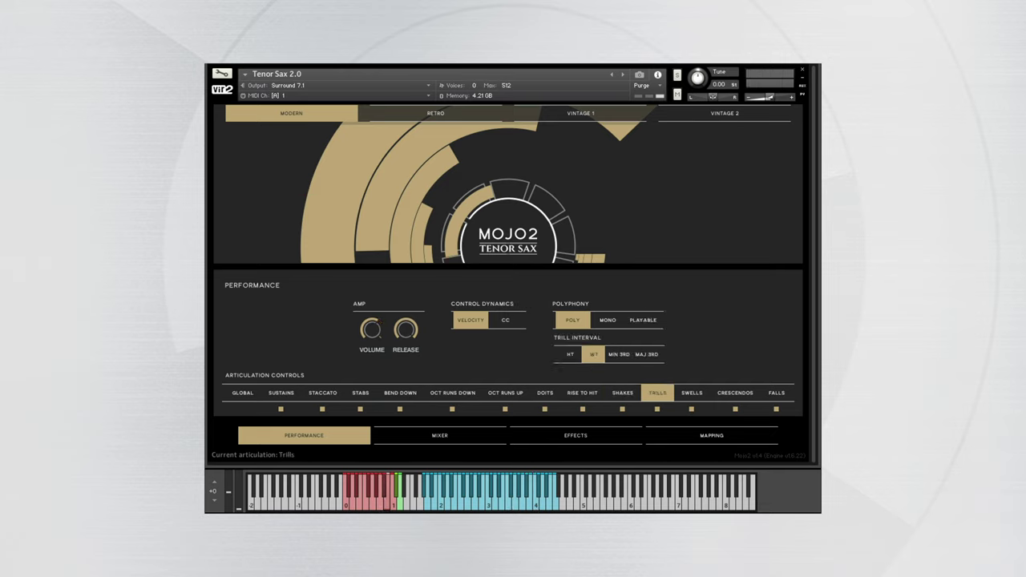
Try minor and major third trill intervals, then set the trill polyphony to Playable
click(619, 355)
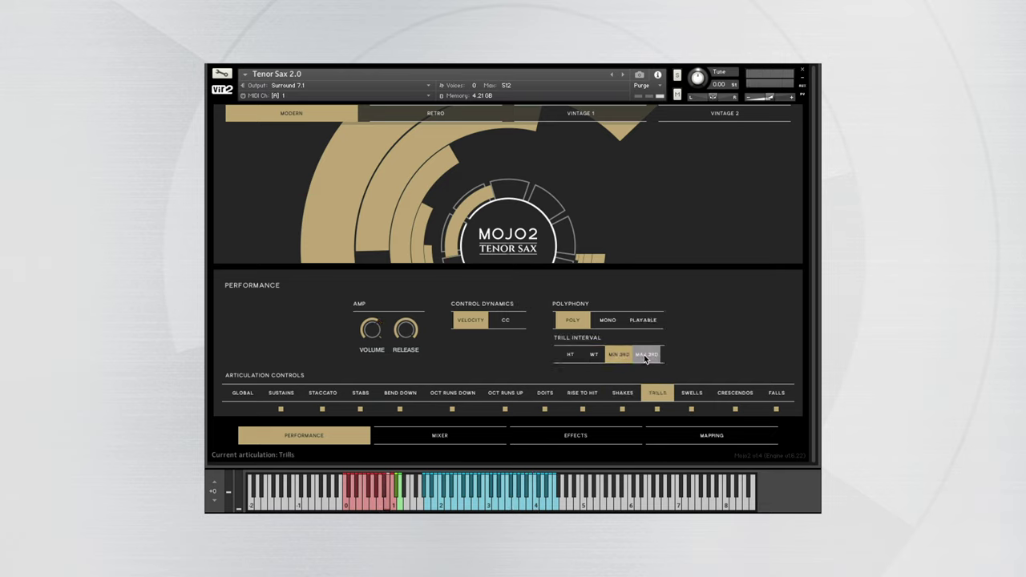
click(646, 355)
click(644, 320)
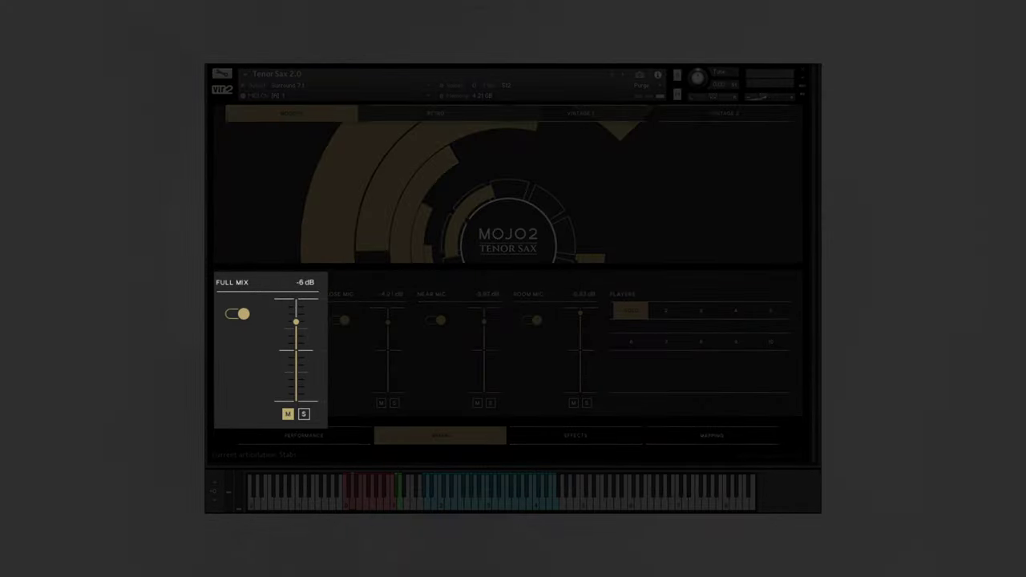
Unmute the Full Mix and switch off the Close, Near and Room mic signals
click(288, 415)
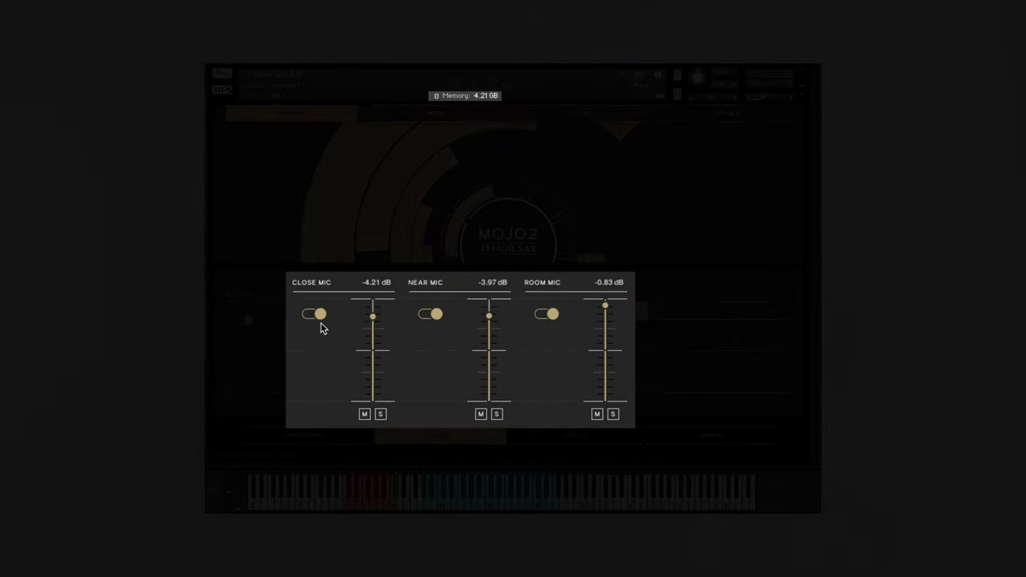
click(319, 318)
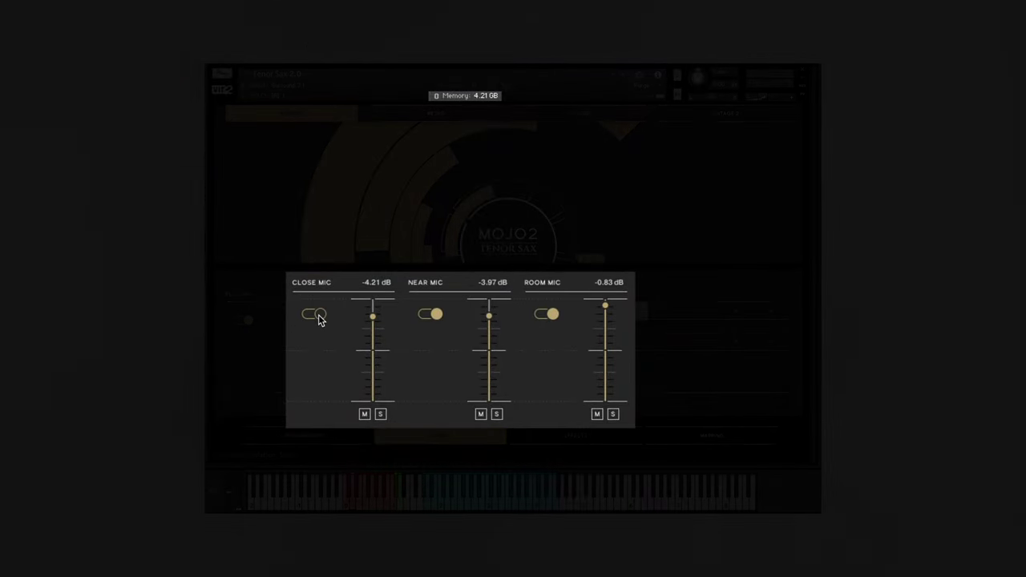
click(431, 316)
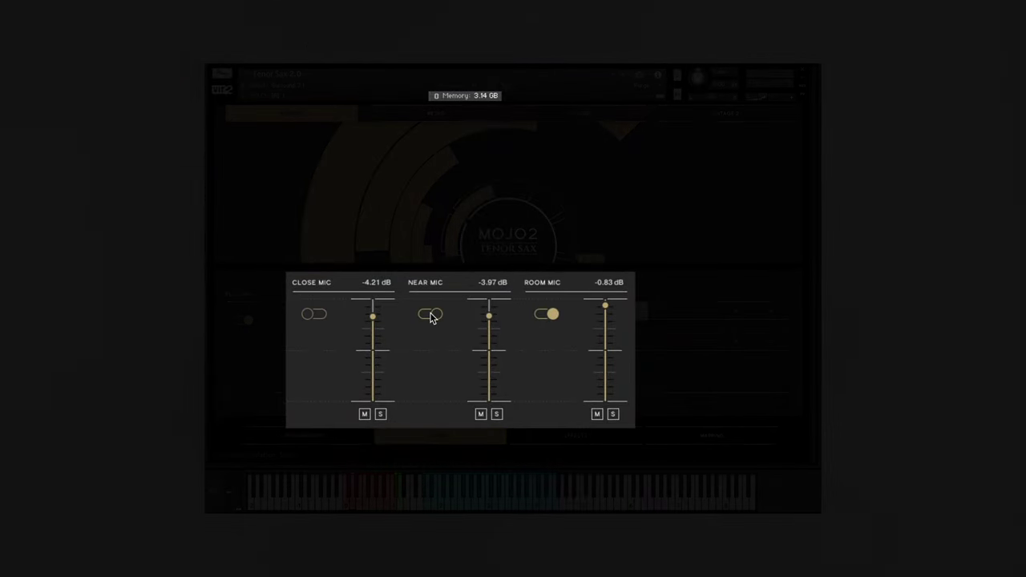
click(552, 315)
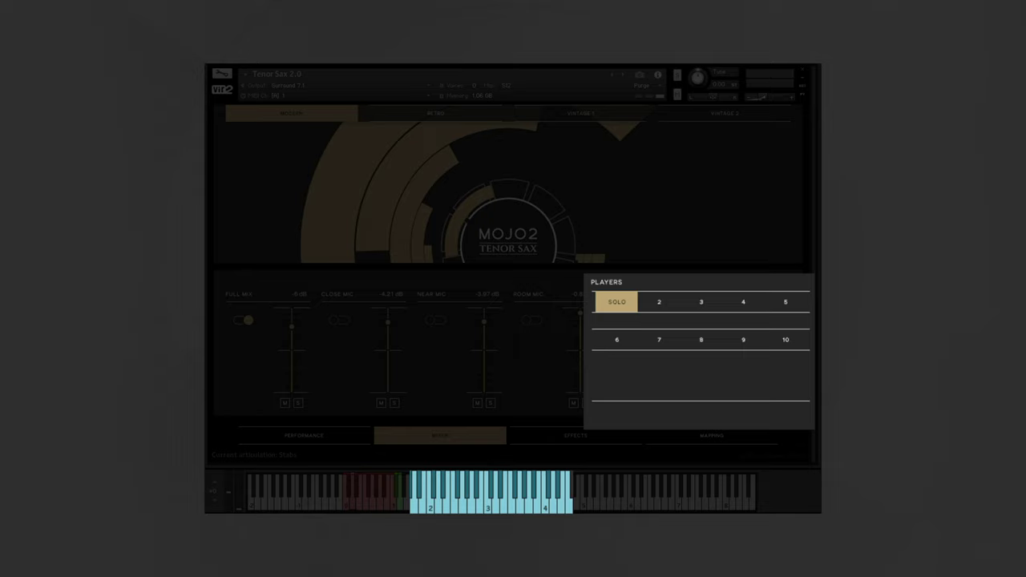
Change the ensemble player count in the Players panel and switch on Auto Divisi
click(659, 301)
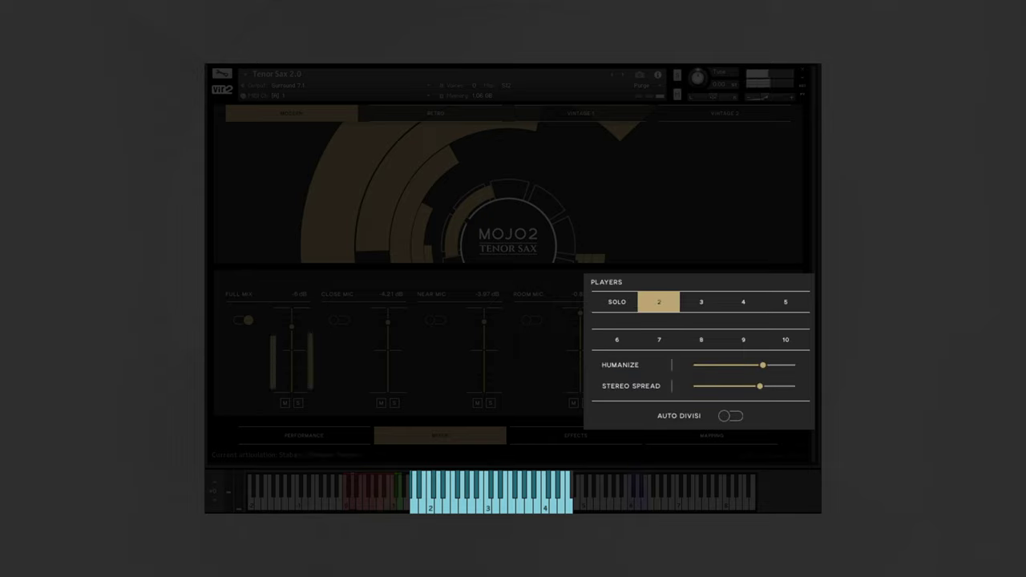
click(786, 301)
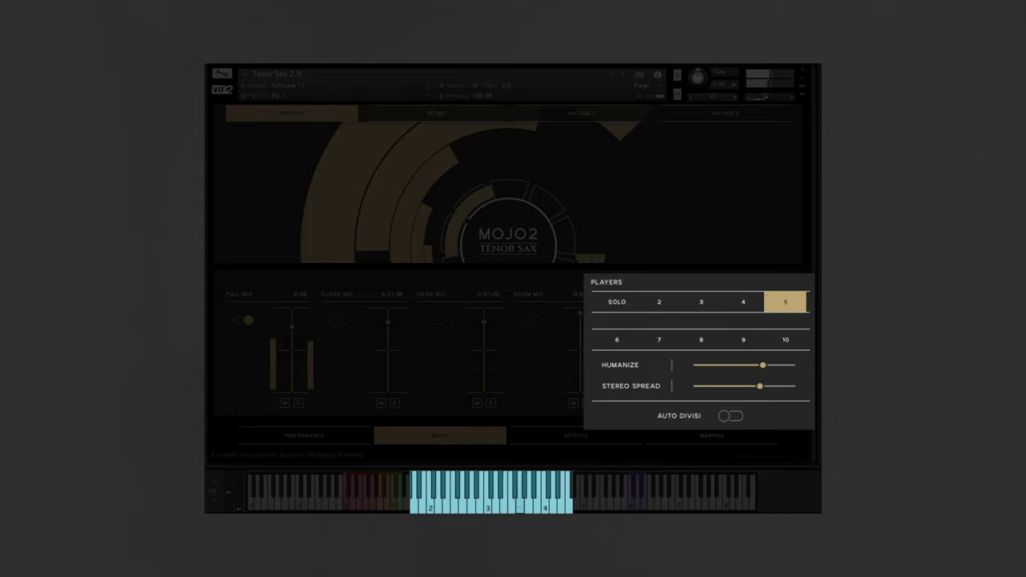
click(659, 340)
click(786, 340)
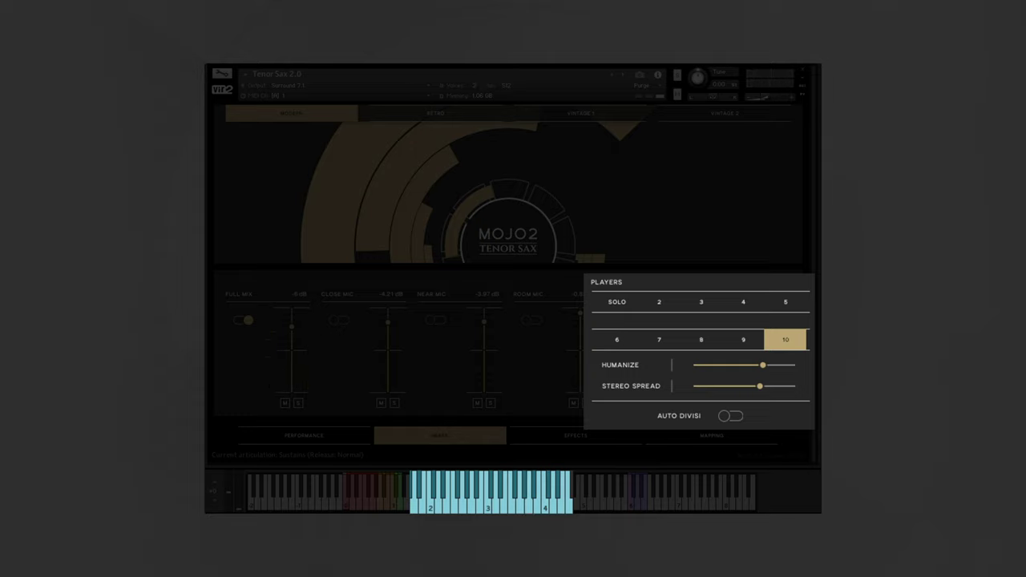
click(730, 416)
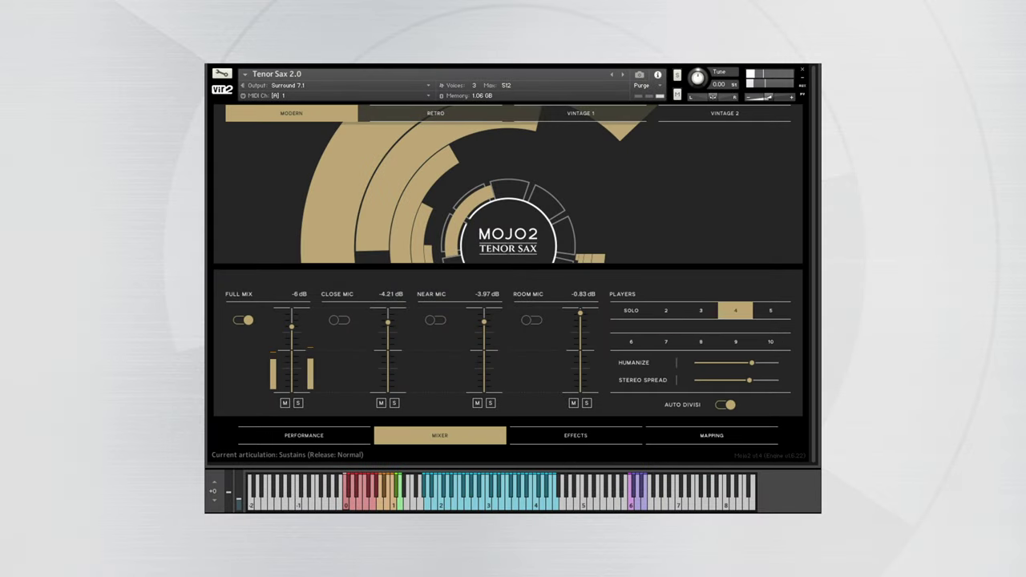
On the Effects page, apply the More Air EQ preset
click(576, 436)
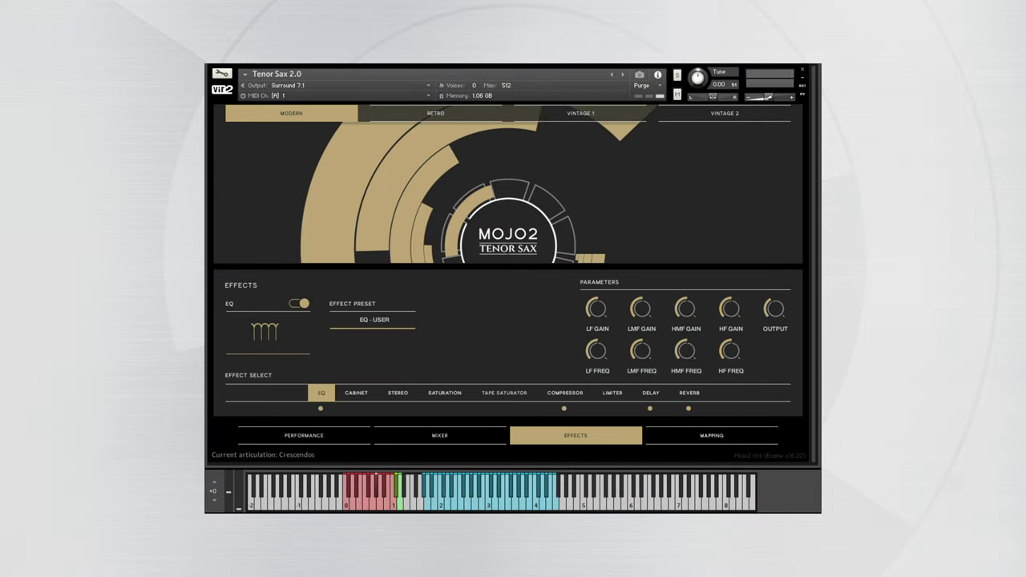
click(389, 320)
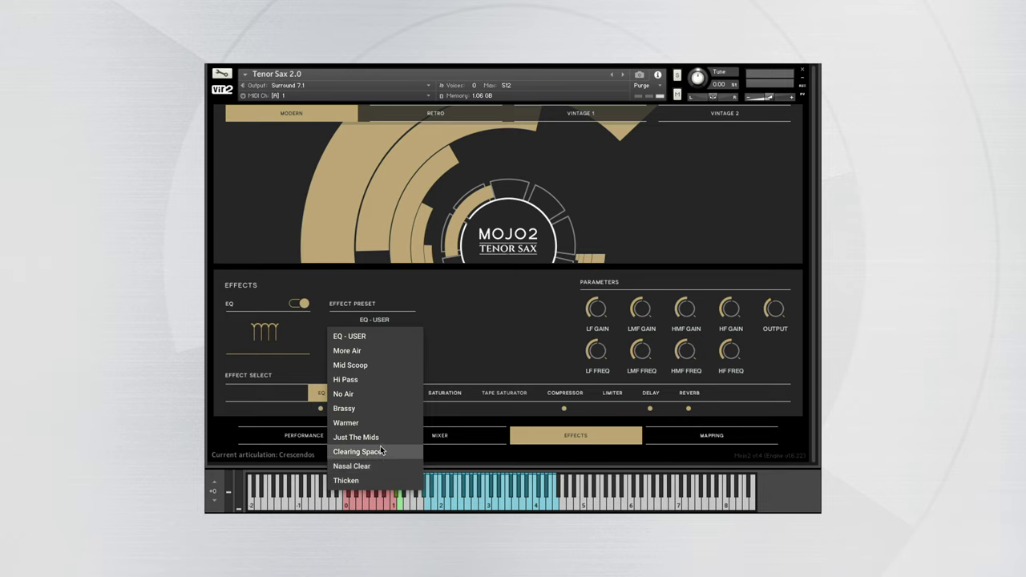
click(368, 352)
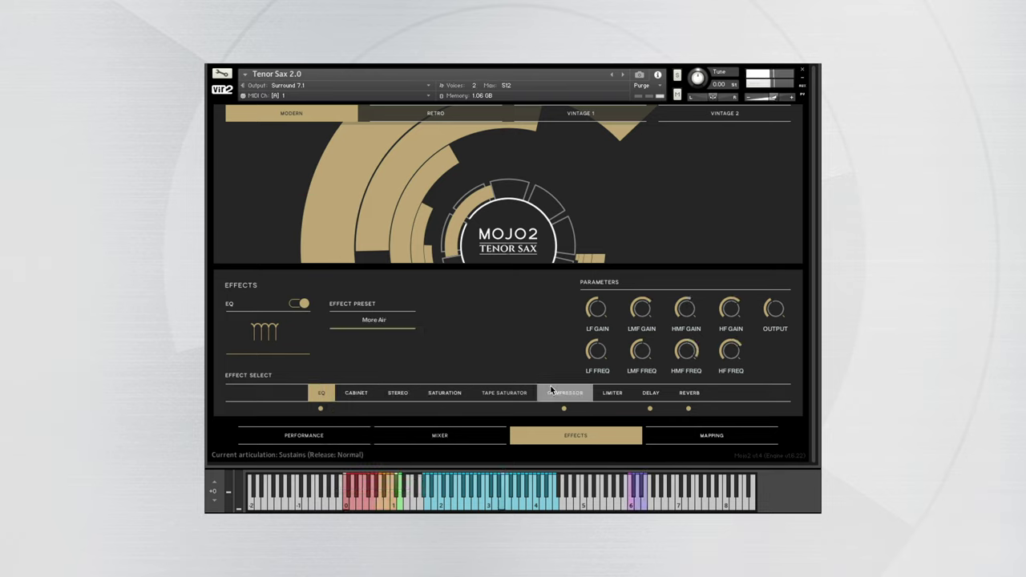
Load the Added Presence compressor preset
click(565, 393)
click(362, 322)
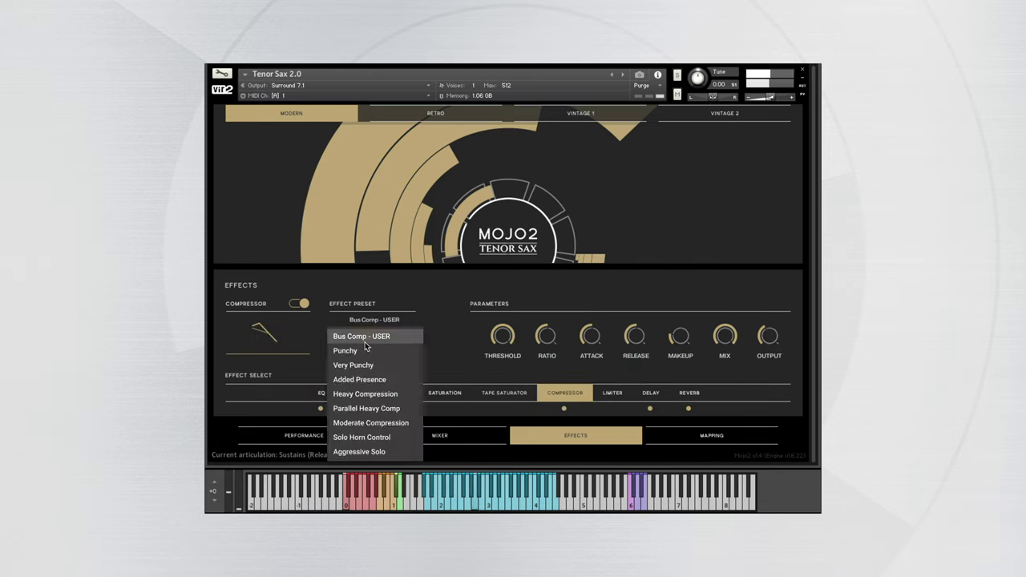
click(361, 379)
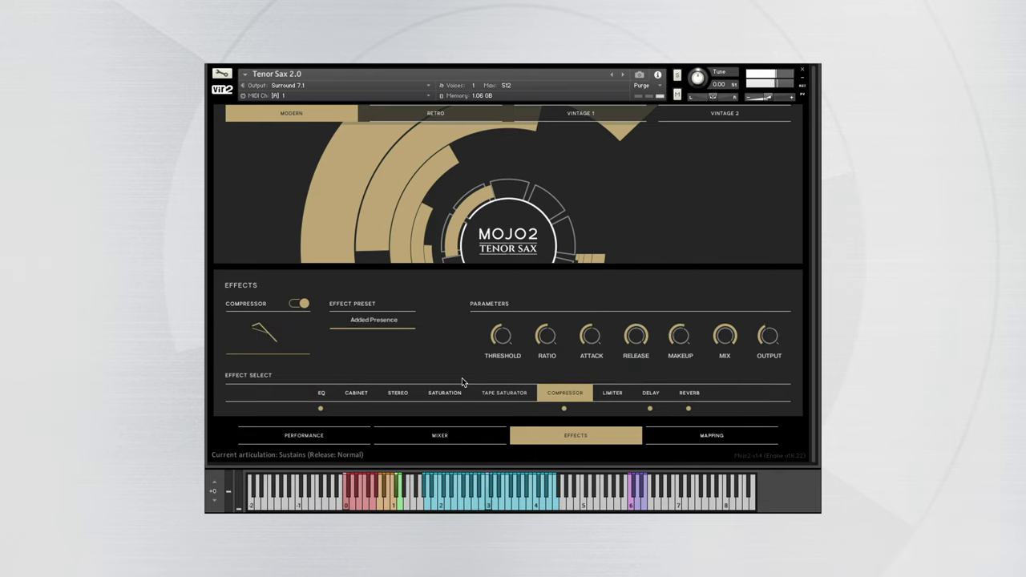
Load the Long Slap delay preset
click(650, 393)
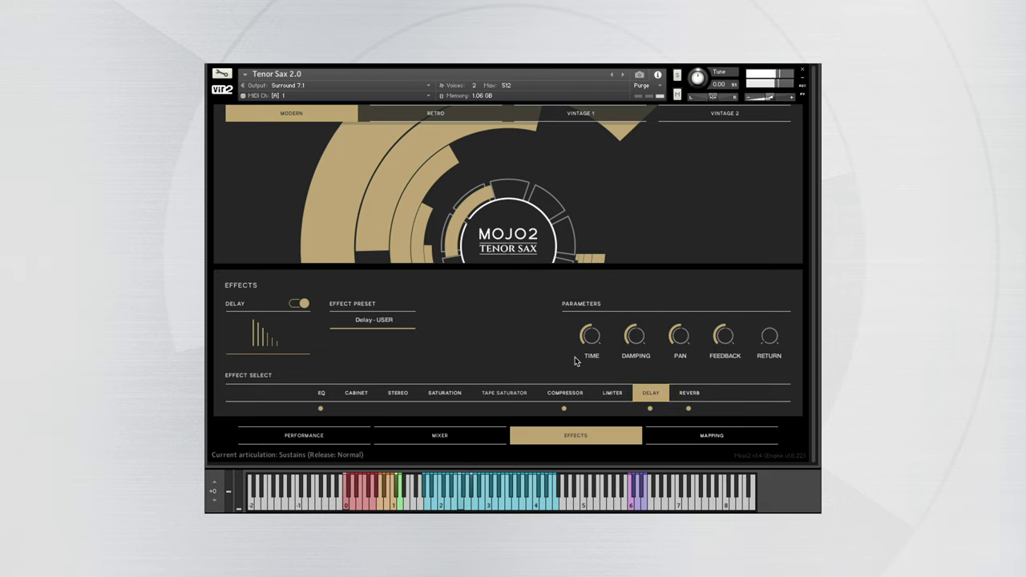
click(365, 323)
click(363, 377)
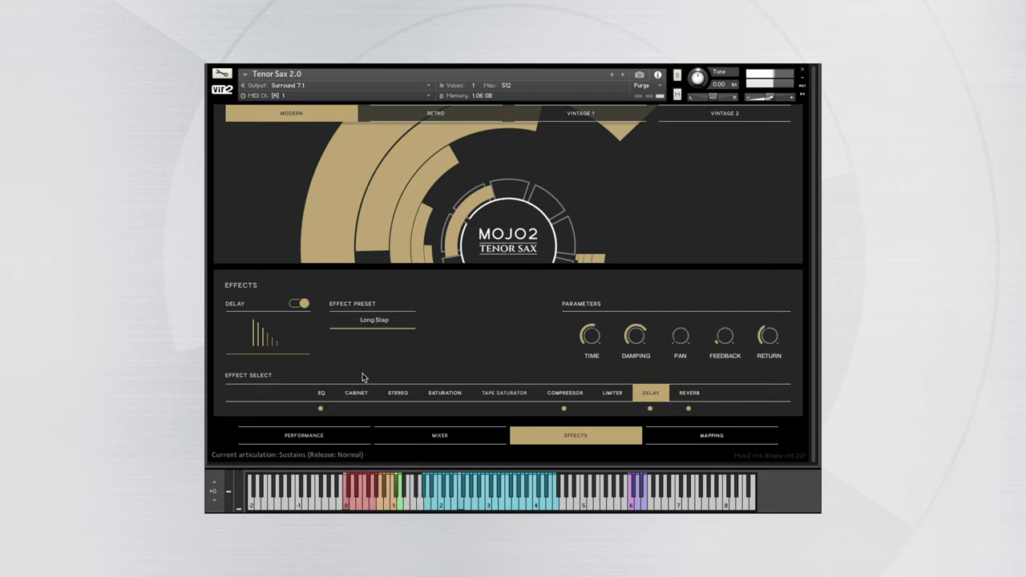
Set the reverb to Ballad Solo and enable the Gentle Clip tape saturator
click(683, 393)
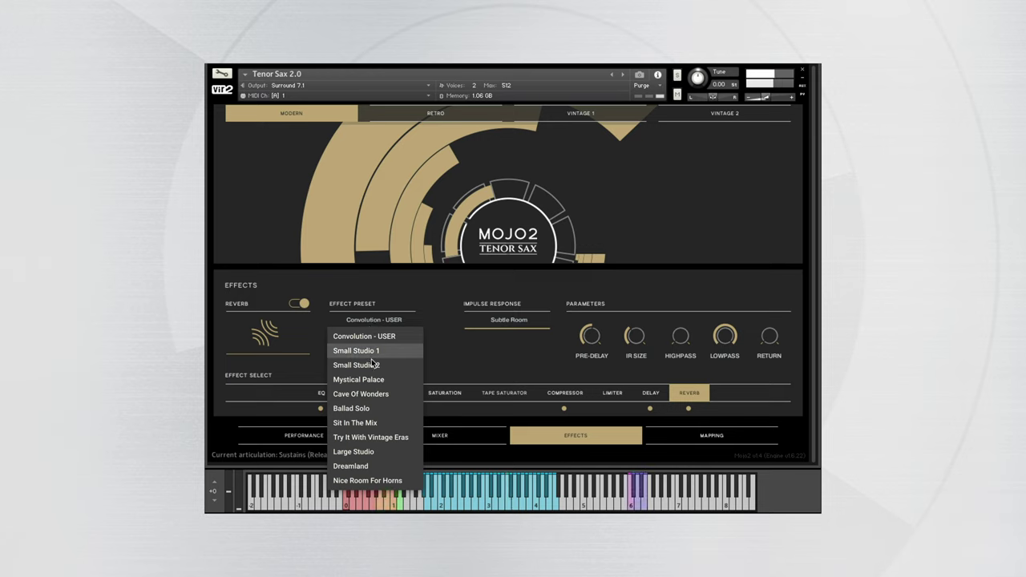
click(352, 408)
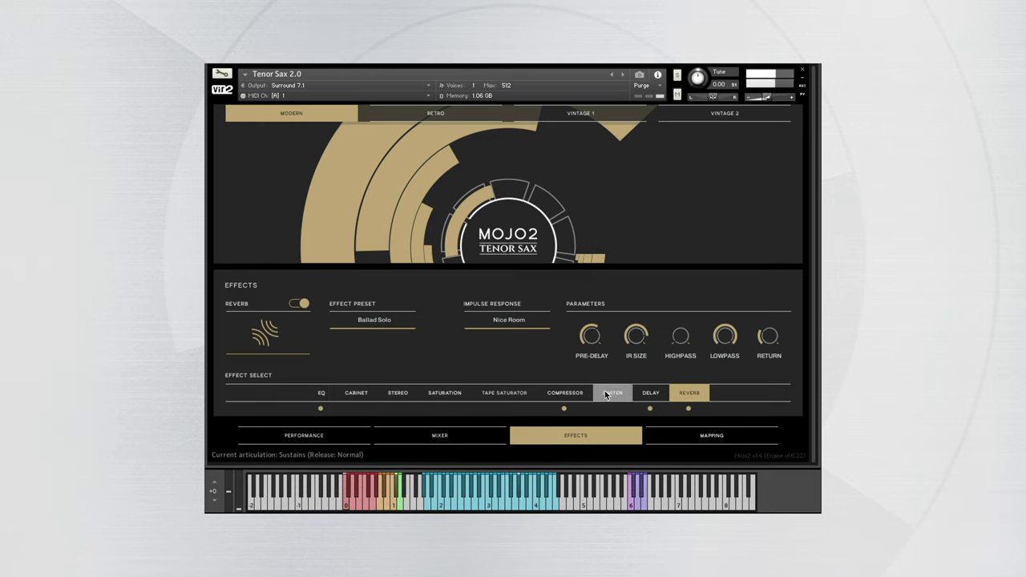
click(518, 393)
click(380, 321)
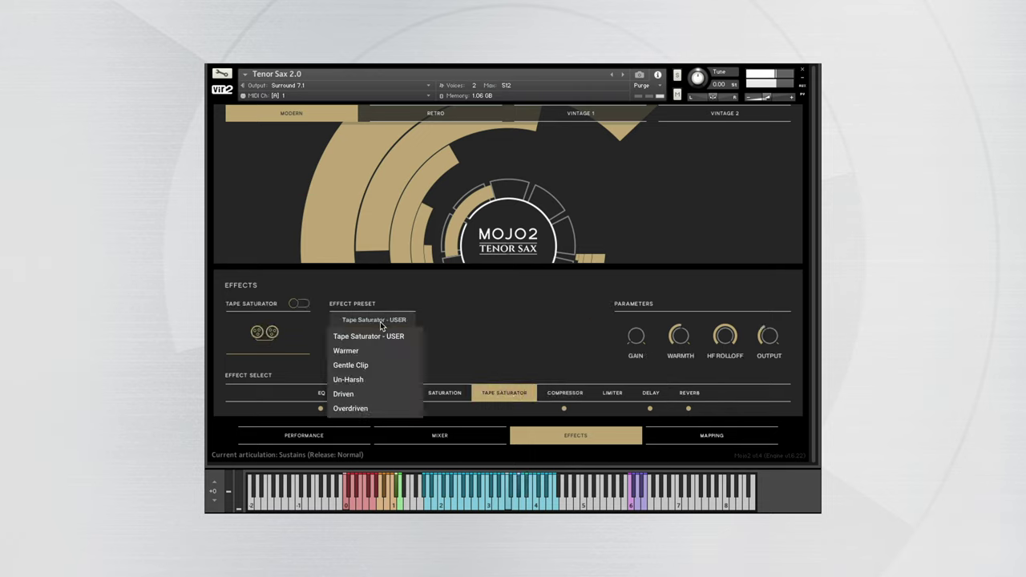
click(368, 366)
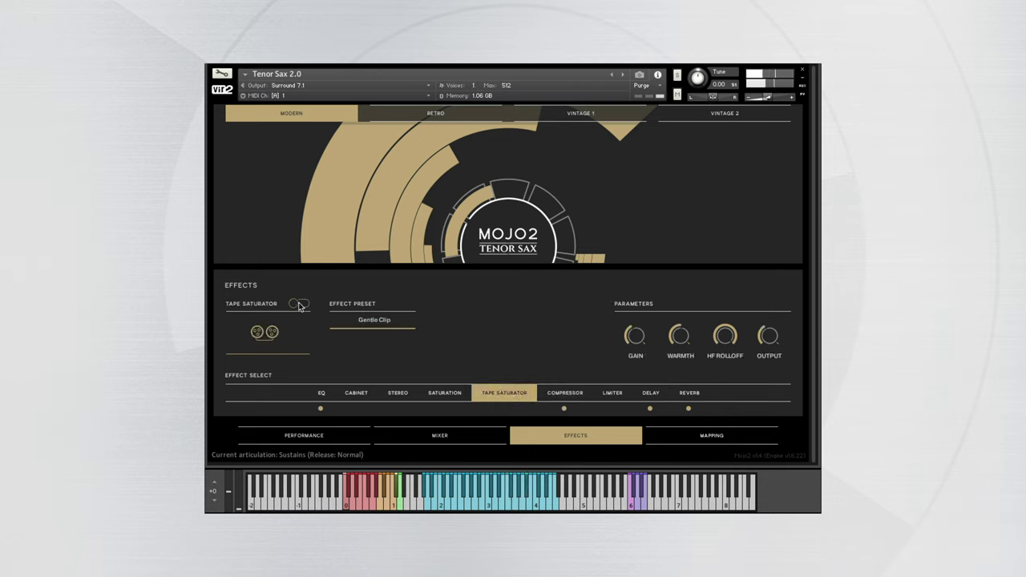
click(299, 305)
click(298, 305)
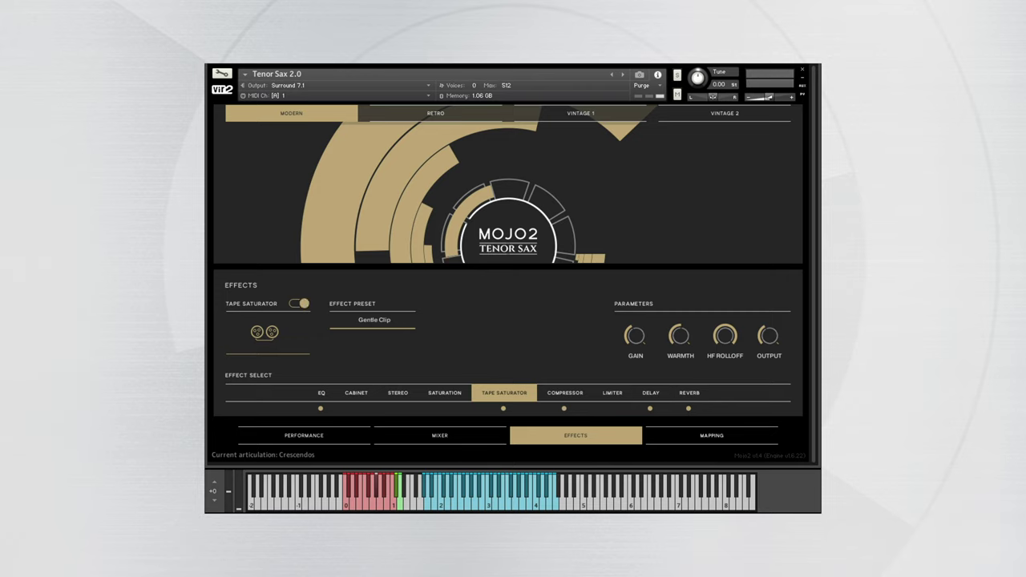
Show the MIDI CC assignments on the Mapping page and adjust the Vibrato Speed controller number
click(712, 435)
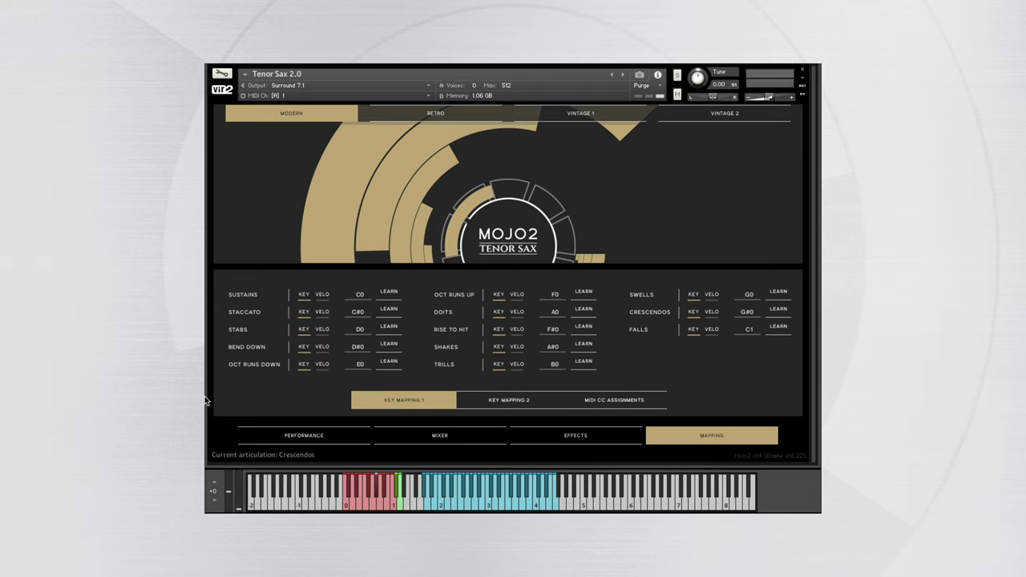
click(506, 400)
click(580, 401)
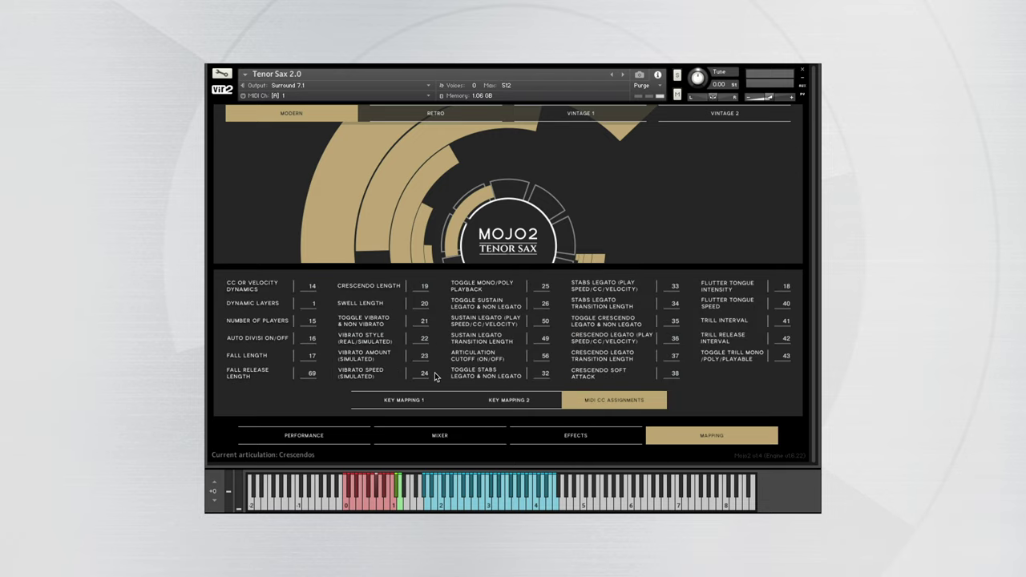
drag(428, 379, 429, 377)
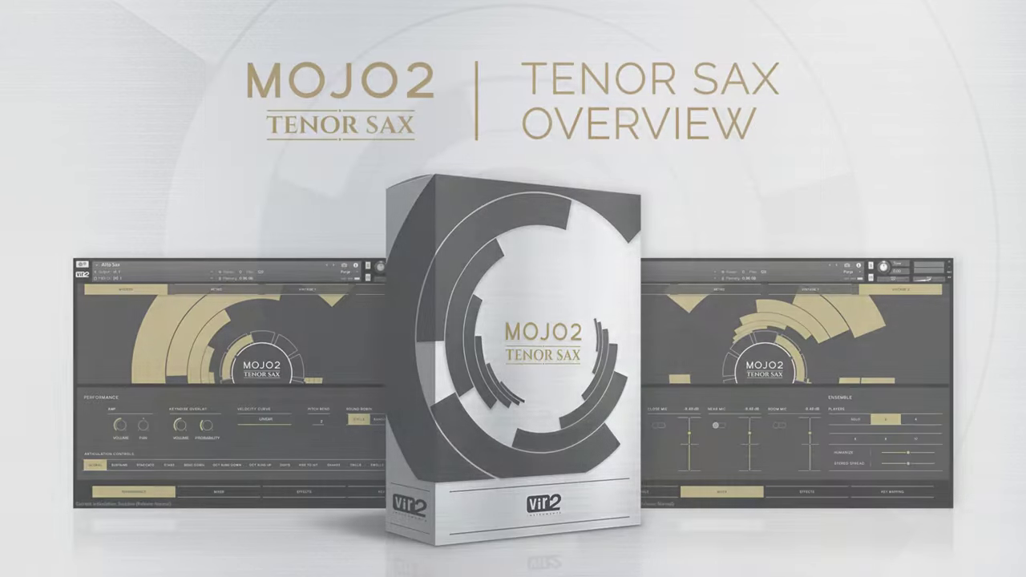